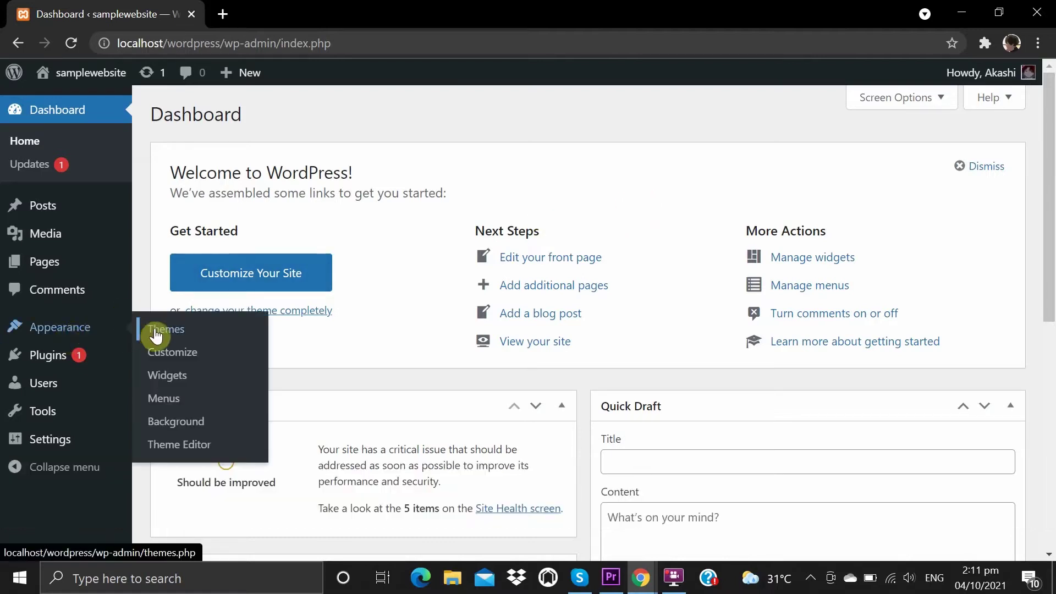
- Activate the Twenty Twenty Child theme in Appearance > Themes, replacing Twenty Twenty-One
{"action": "left_click", "coordinate": [156, 332]}
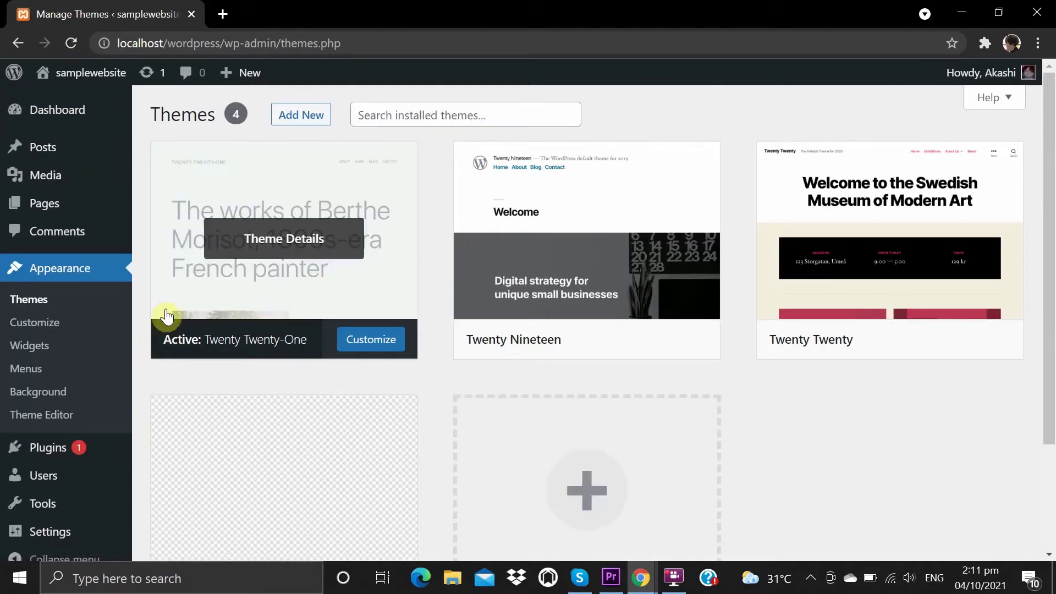
{"action": "mouse_move", "coordinate": [284, 247]}
{"action": "scroll", "coordinate": [297, 350], "scroll_direction": "down", "scroll_amount": 3}
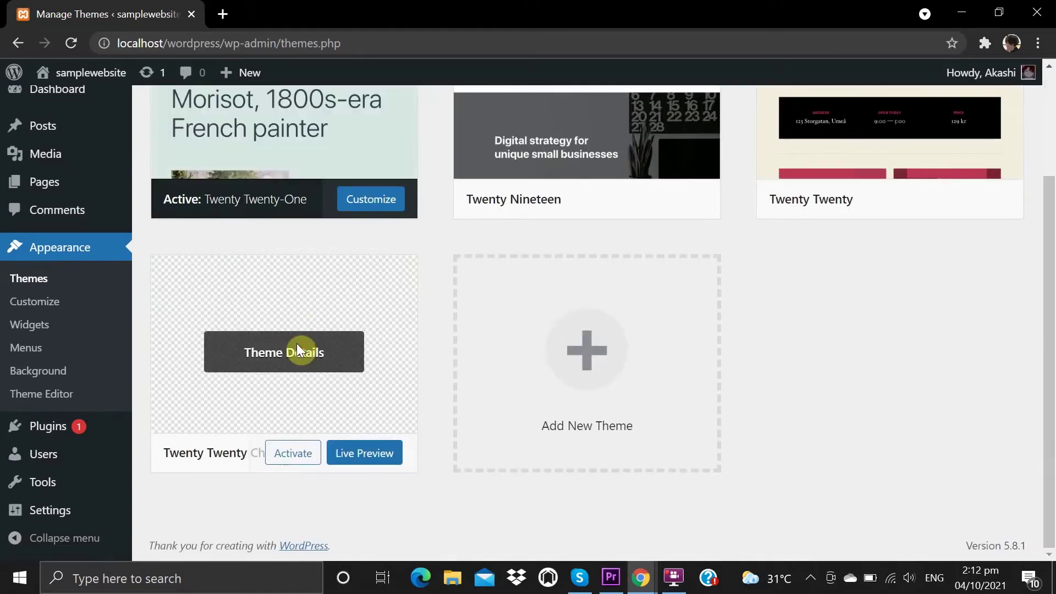
{"action": "left_click", "coordinate": [292, 456]}
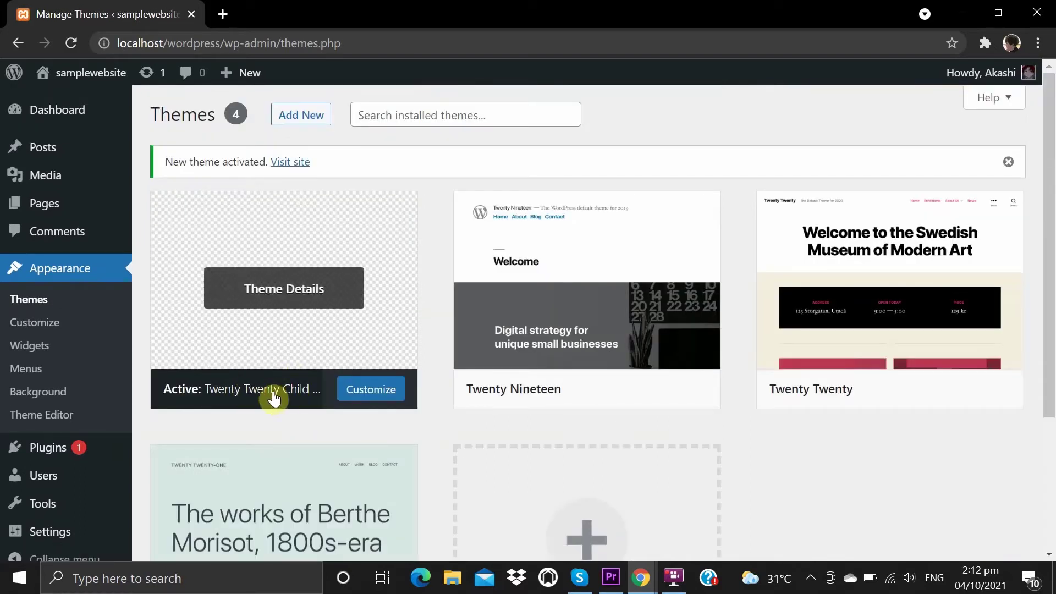
{"action": "scroll", "coordinate": [275, 390], "scroll_direction": "down", "scroll_amount": 3}
{"action": "scroll", "coordinate": [253, 391], "scroll_direction": "up", "scroll_amount": 3}
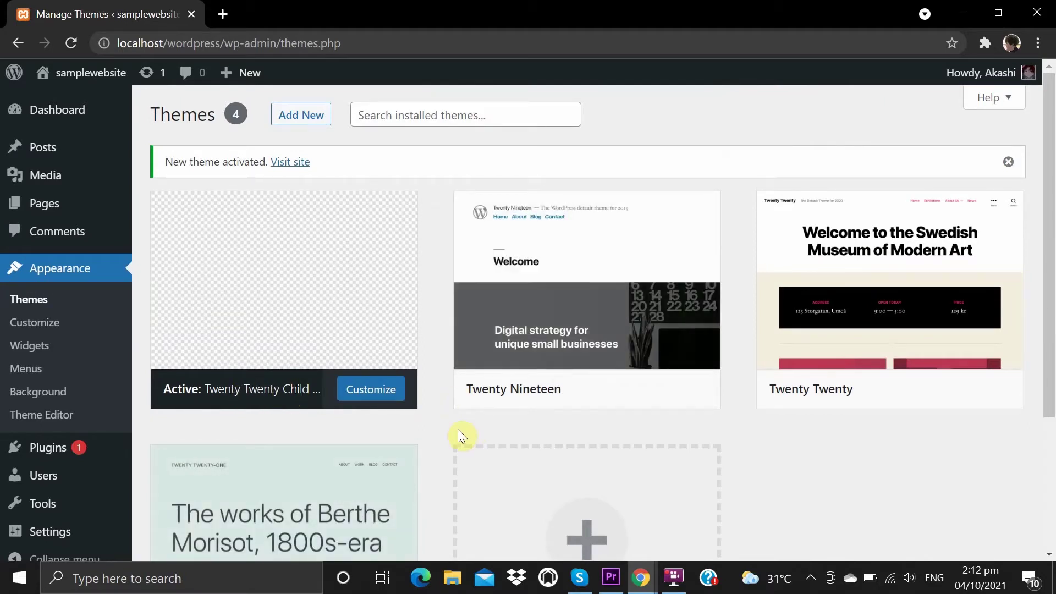
{"action": "left_click", "coordinate": [452, 578]}
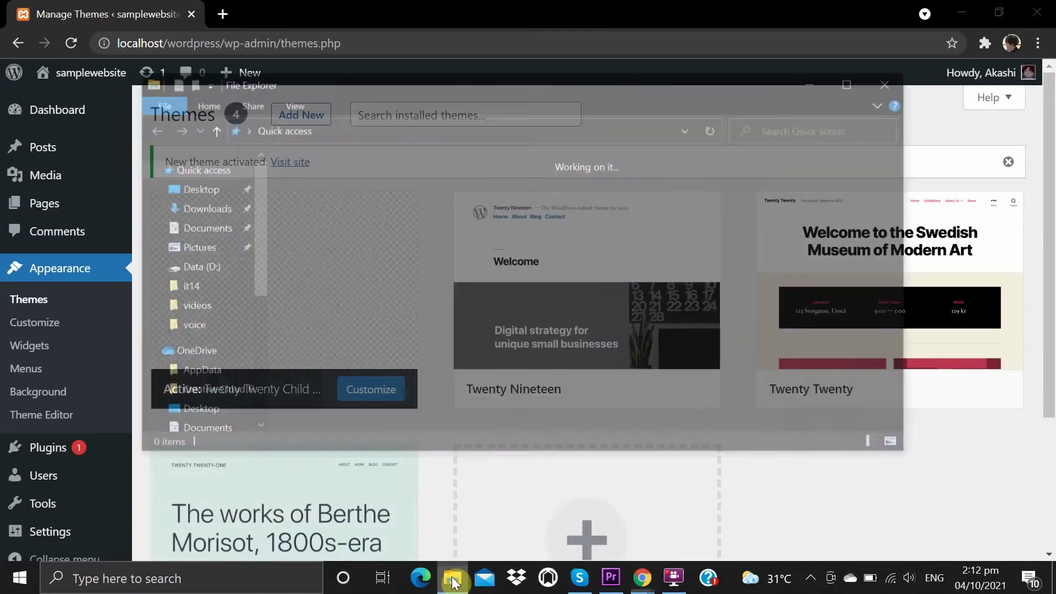
- Browse to C:\xampp\htdocs\wordpress\wp-content\themes\twentytwentyone in File Explorer
{"action": "scroll", "coordinate": [217, 348], "scroll_direction": "down", "scroll_amount": 2}
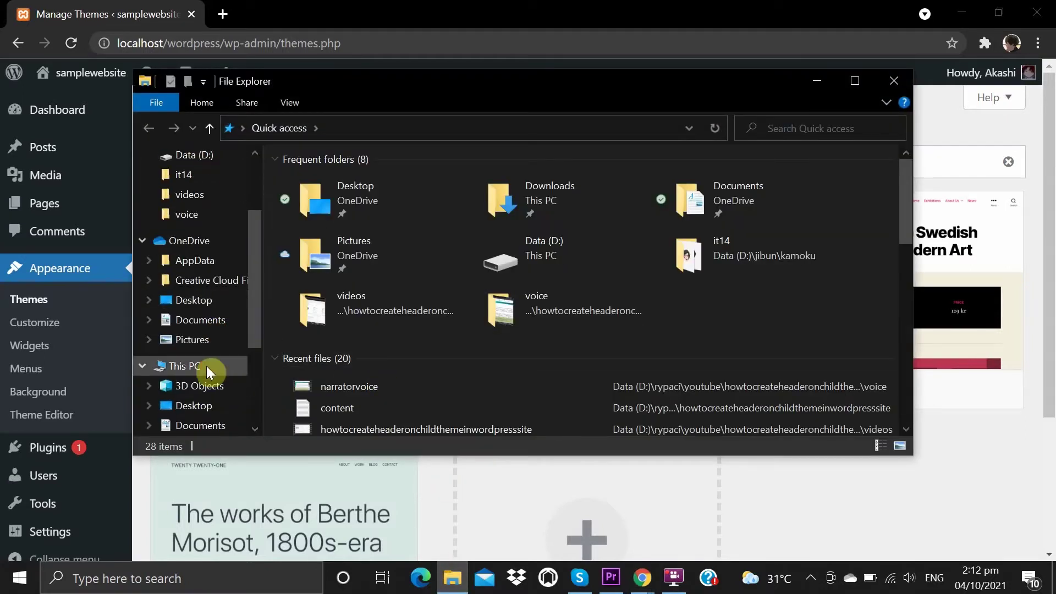
{"action": "left_click", "coordinate": [206, 365]}
{"action": "double_click", "coordinate": [375, 413]}
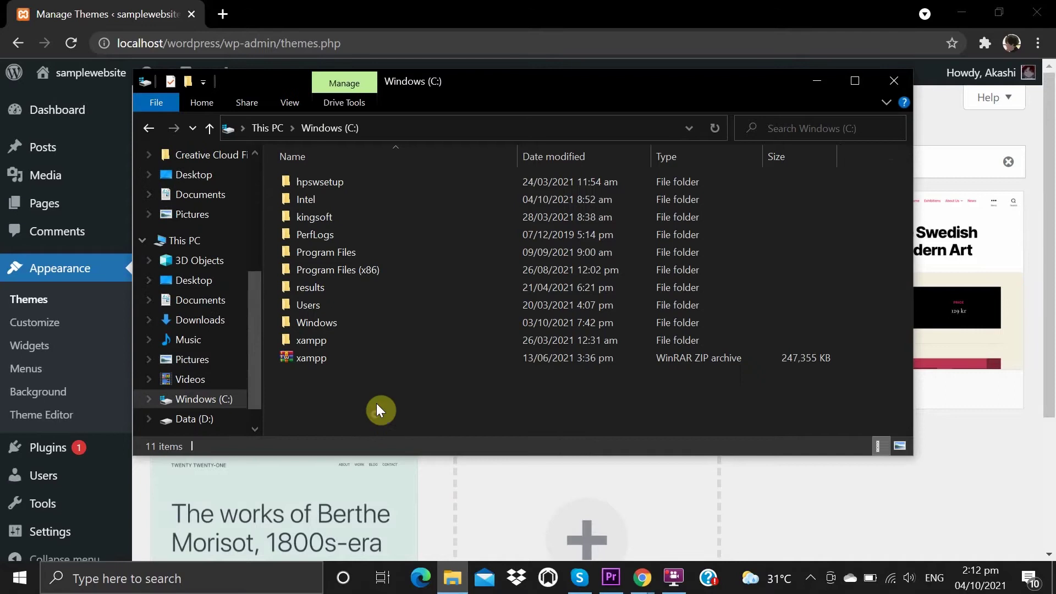
{"action": "double_click", "coordinate": [358, 342]}
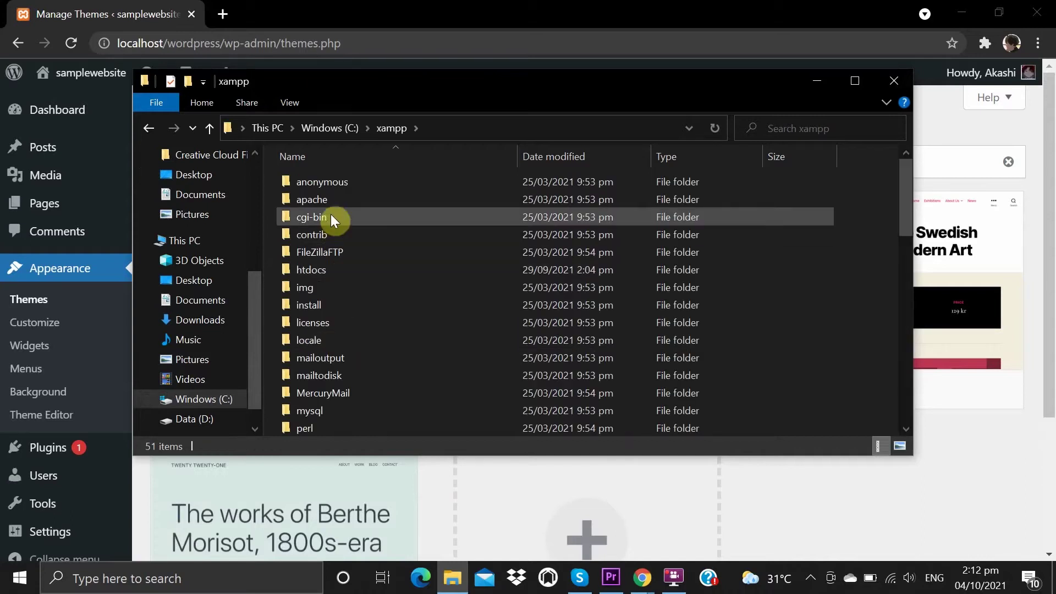
{"action": "double_click", "coordinate": [335, 269]}
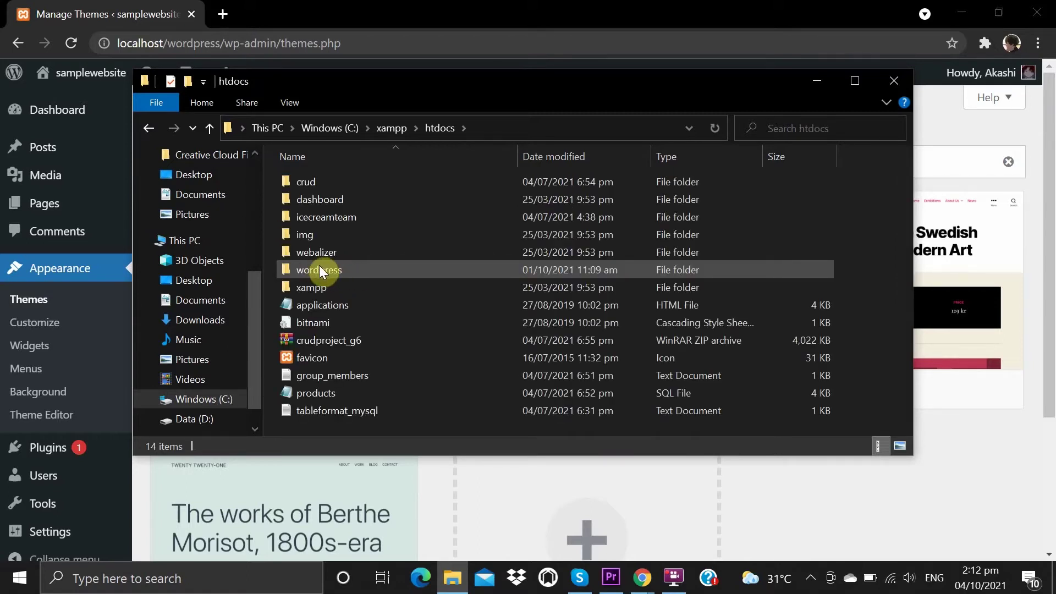
{"action": "double_click", "coordinate": [318, 266]}
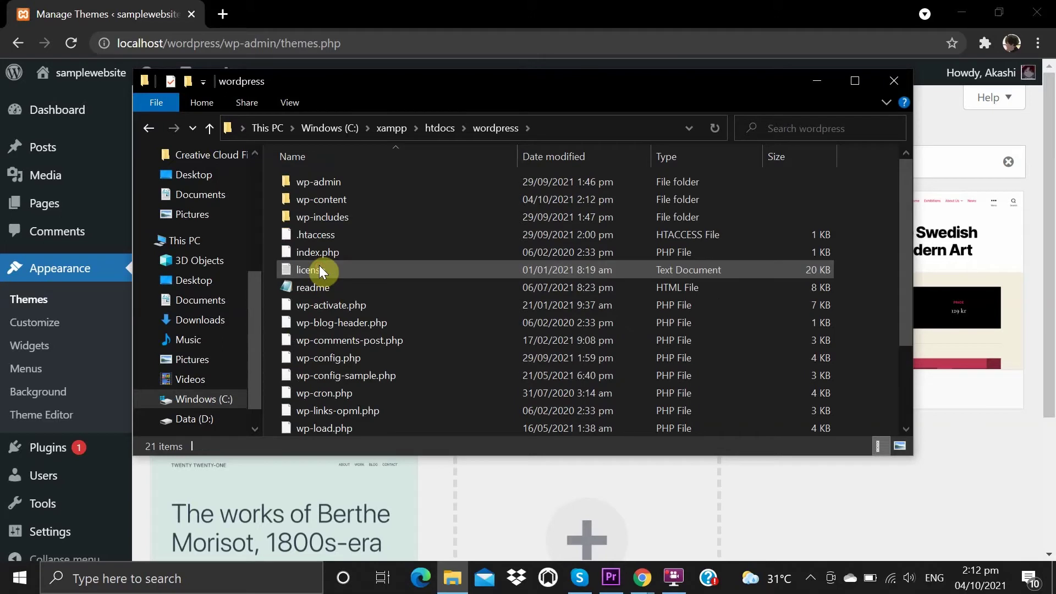
{"action": "double_click", "coordinate": [319, 200]}
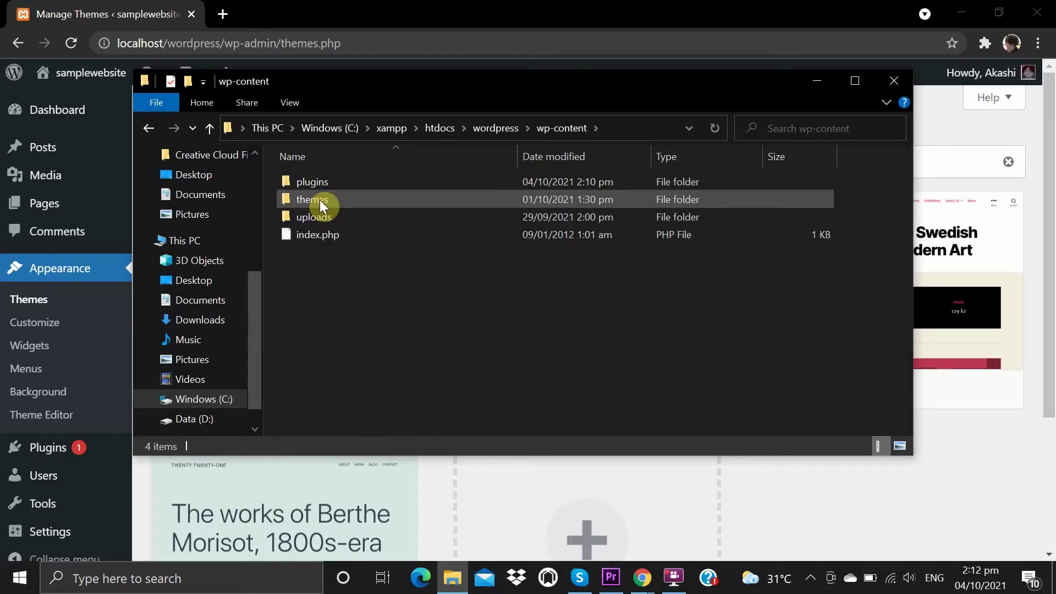
{"action": "double_click", "coordinate": [323, 197]}
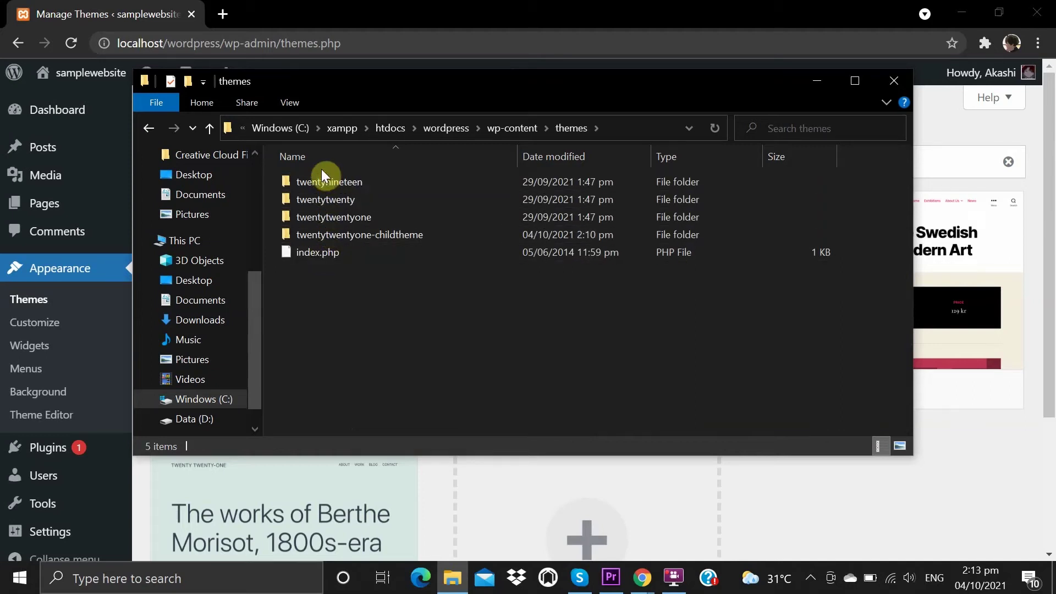
{"action": "double_click", "coordinate": [360, 217]}
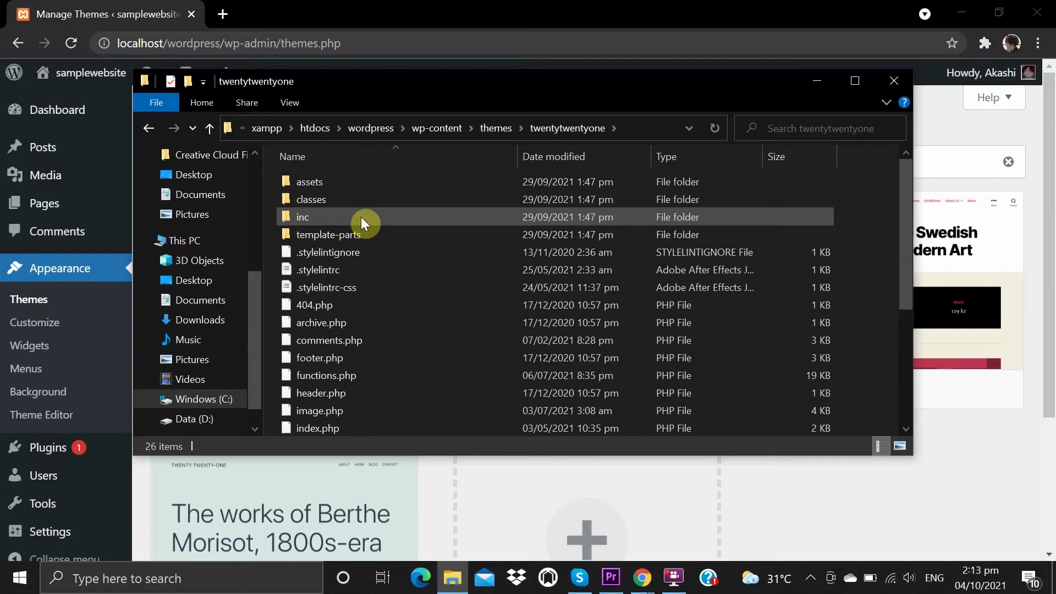
- Copy header.php from the twentytwentyone parent theme folder
{"action": "scroll", "coordinate": [360, 216], "scroll_direction": "down", "scroll_amount": 4}
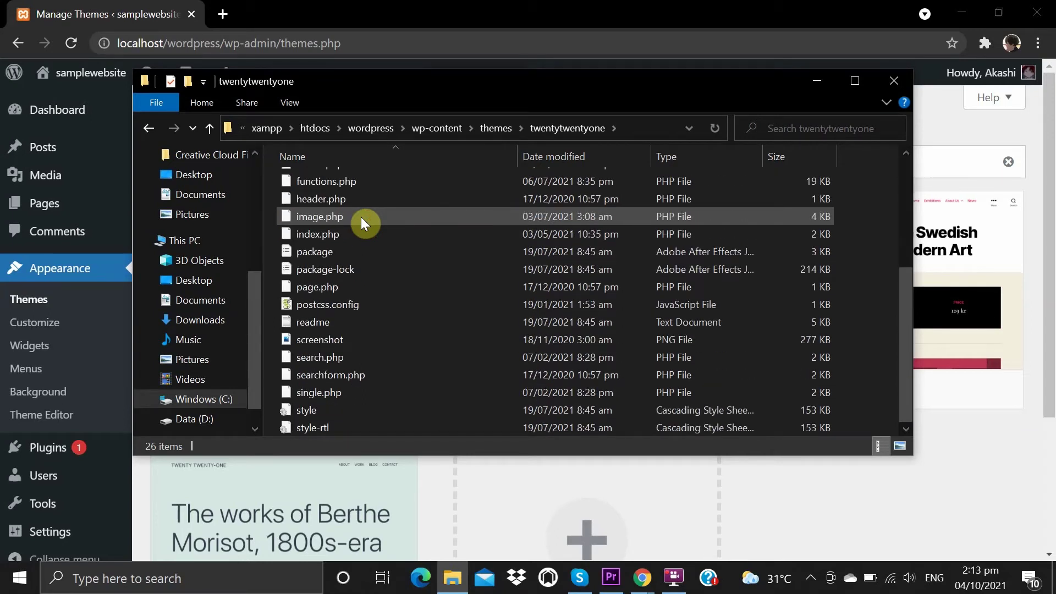
{"action": "scroll", "coordinate": [360, 217], "scroll_direction": "up", "scroll_amount": 2}
{"action": "scroll", "coordinate": [360, 217], "scroll_direction": "up", "scroll_amount": 1}
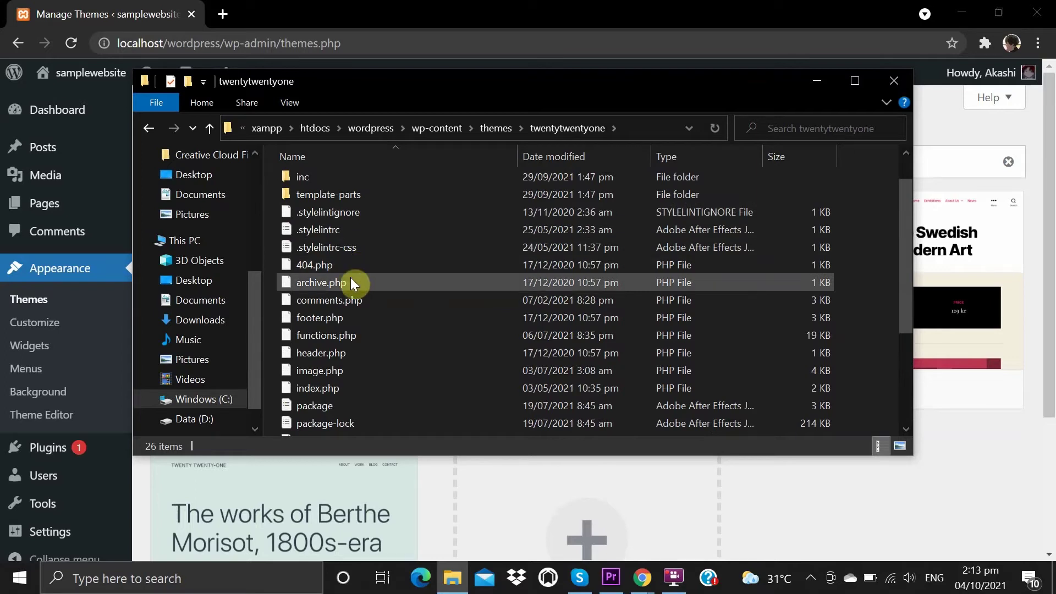
{"action": "left_click", "coordinate": [346, 353]}
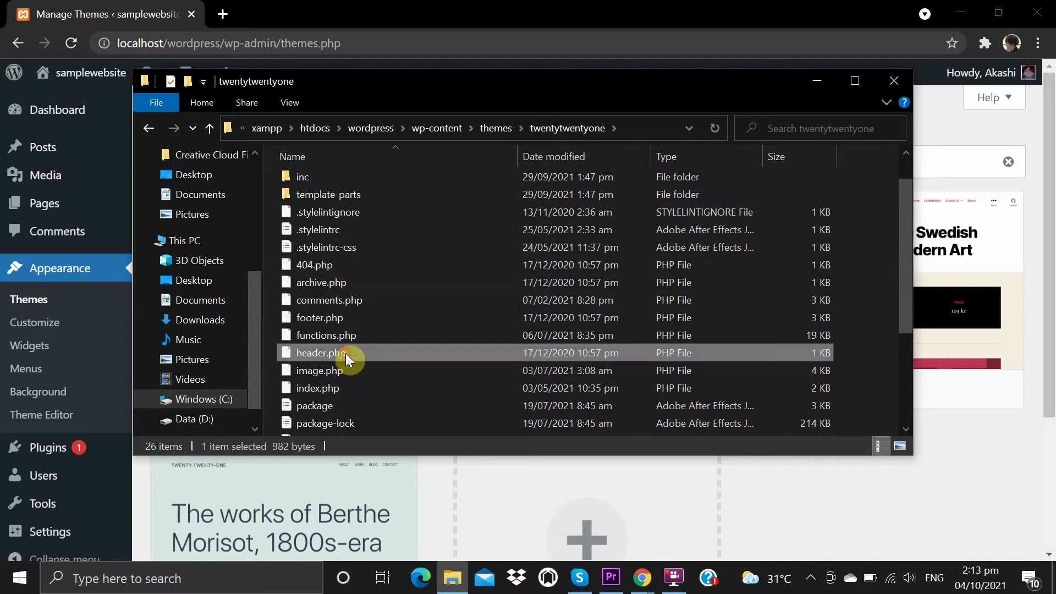
{"action": "right_click", "coordinate": [346, 353]}
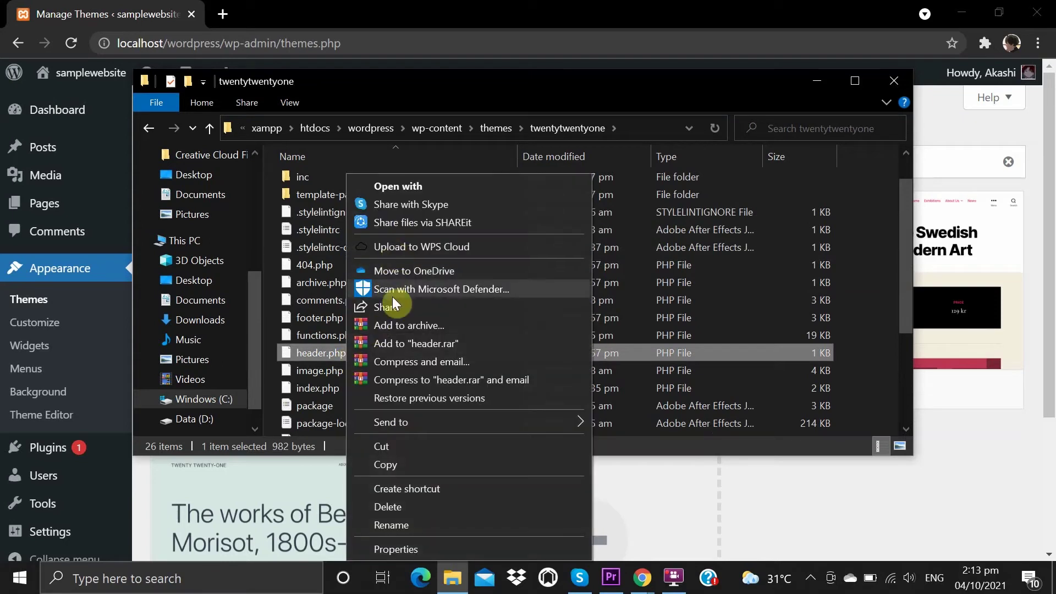
{"action": "left_click", "coordinate": [391, 465]}
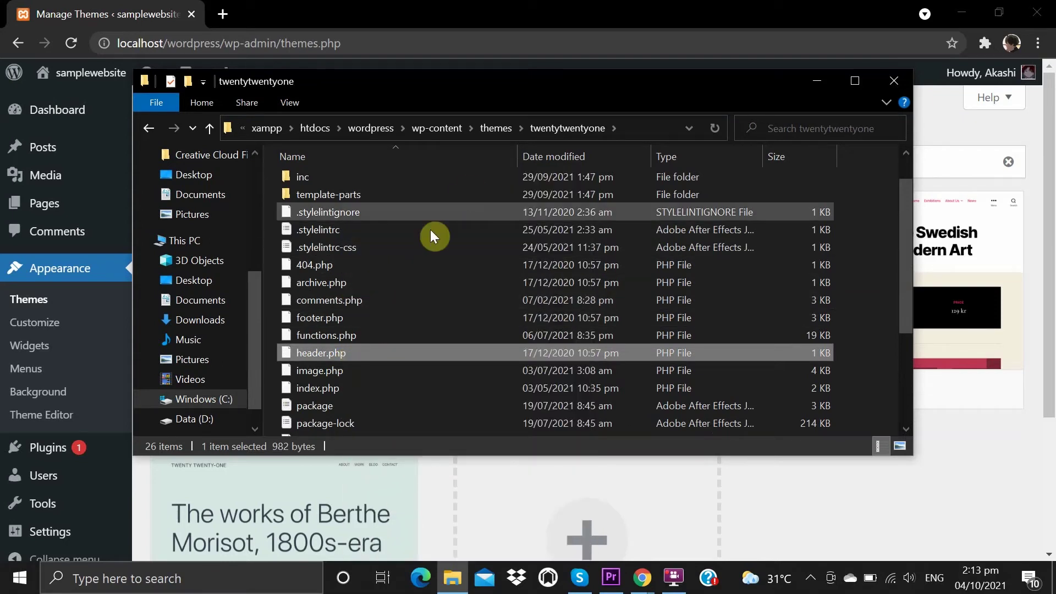
- Paste header.php into the twentytwentyone-childtheme folder
{"action": "left_click", "coordinate": [496, 128]}
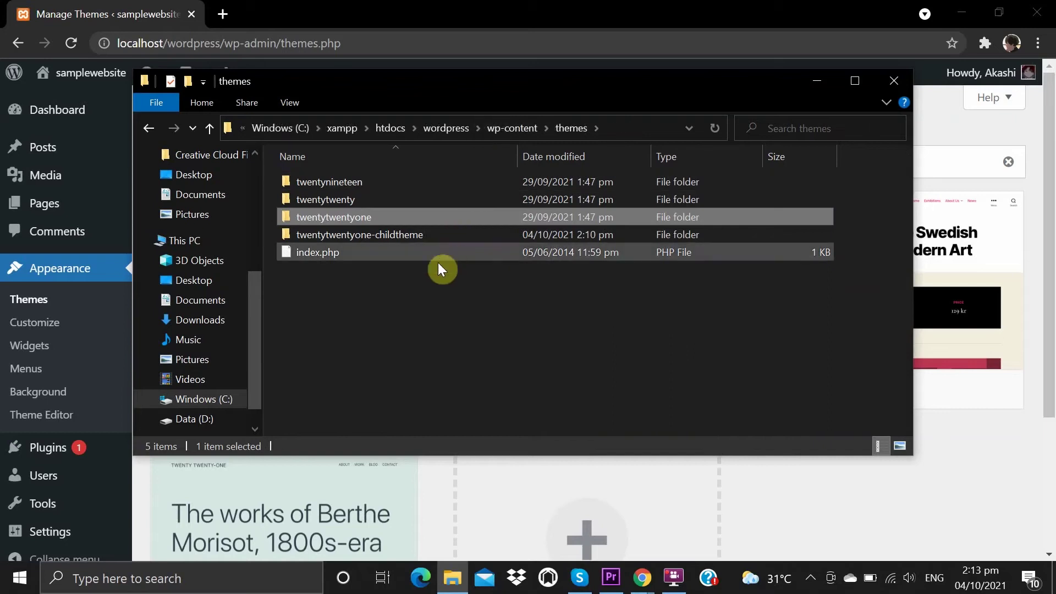
{"action": "left_click", "coordinate": [408, 232]}
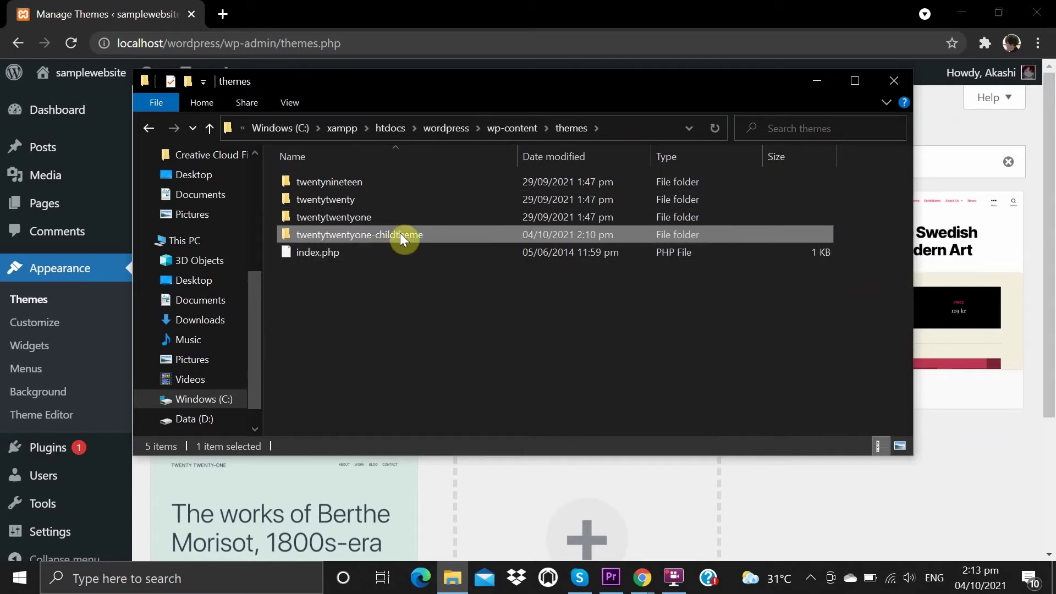
{"action": "double_click", "coordinate": [400, 235]}
{"action": "right_click", "coordinate": [381, 265]}
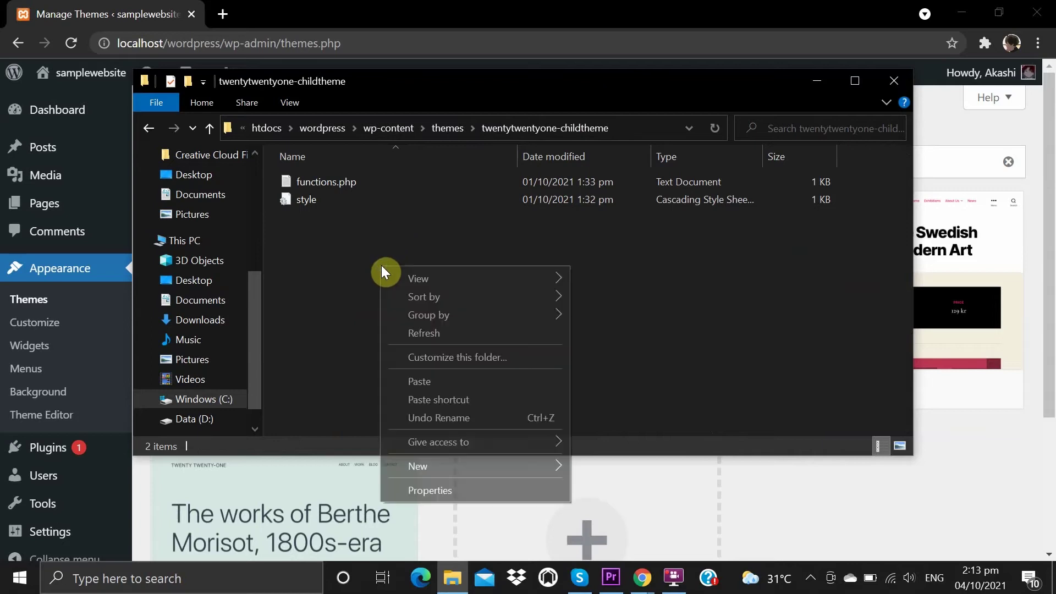
{"action": "left_click", "coordinate": [419, 381]}
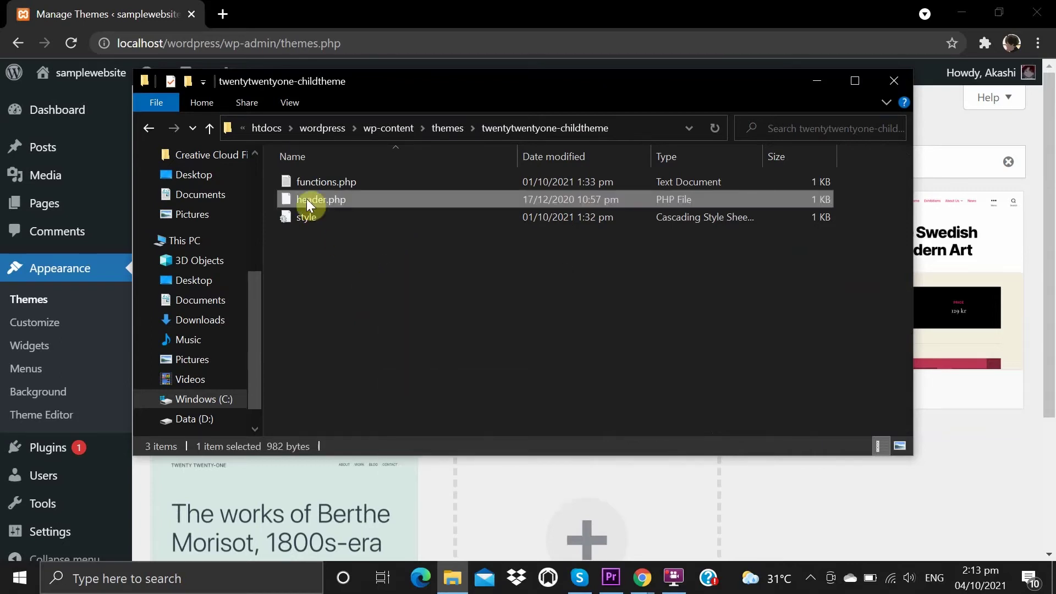
{"action": "left_click", "coordinate": [375, 319]}
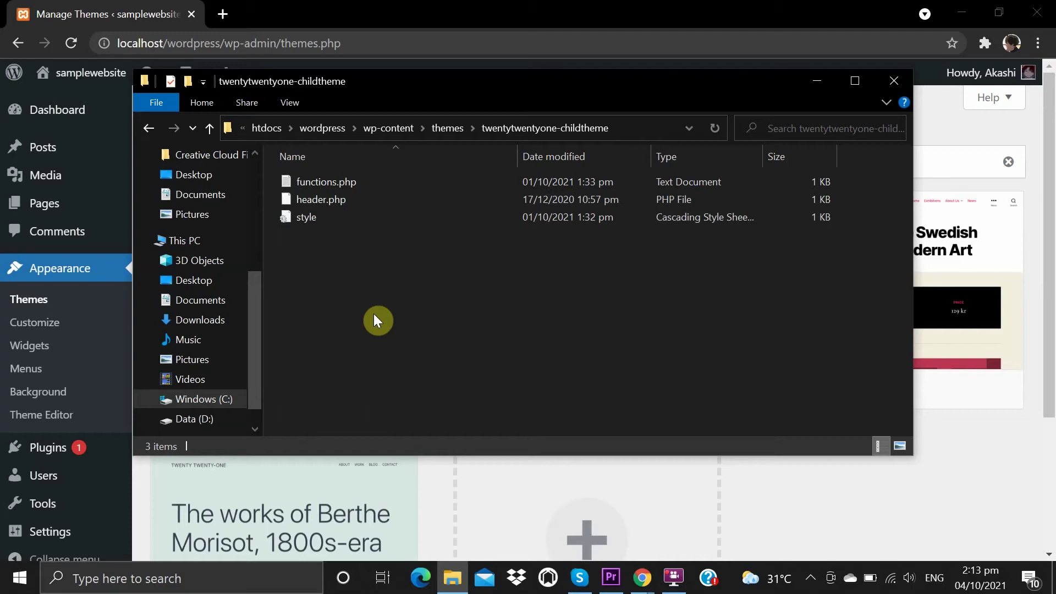
- Launch Sublime Text from Windows search and dismiss its update prompt
{"action": "left_click", "coordinate": [249, 578]}
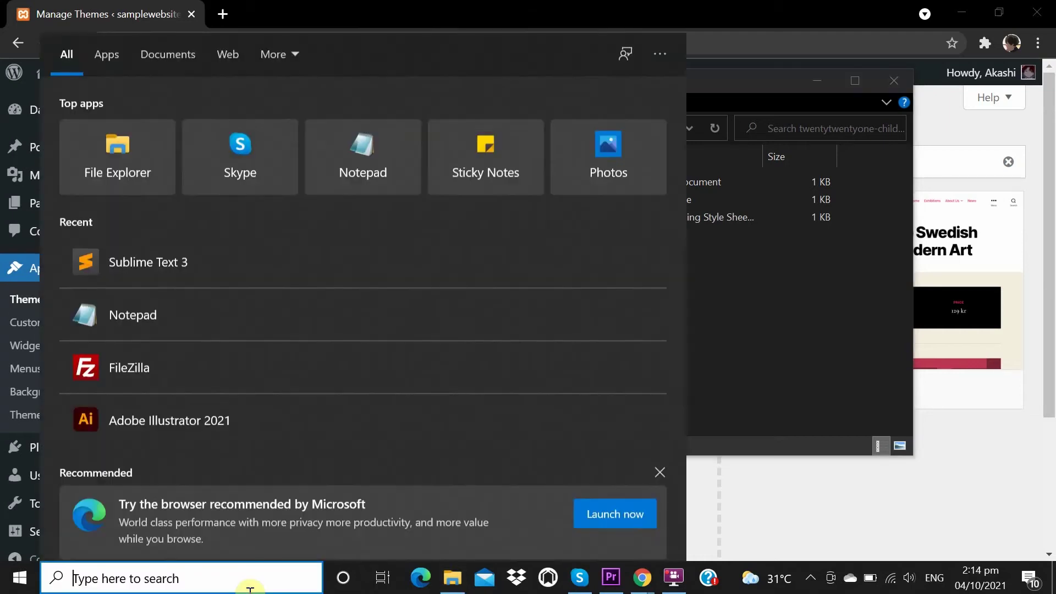
{"action": "type", "text": "sub"}
{"action": "key", "text": "Return"}
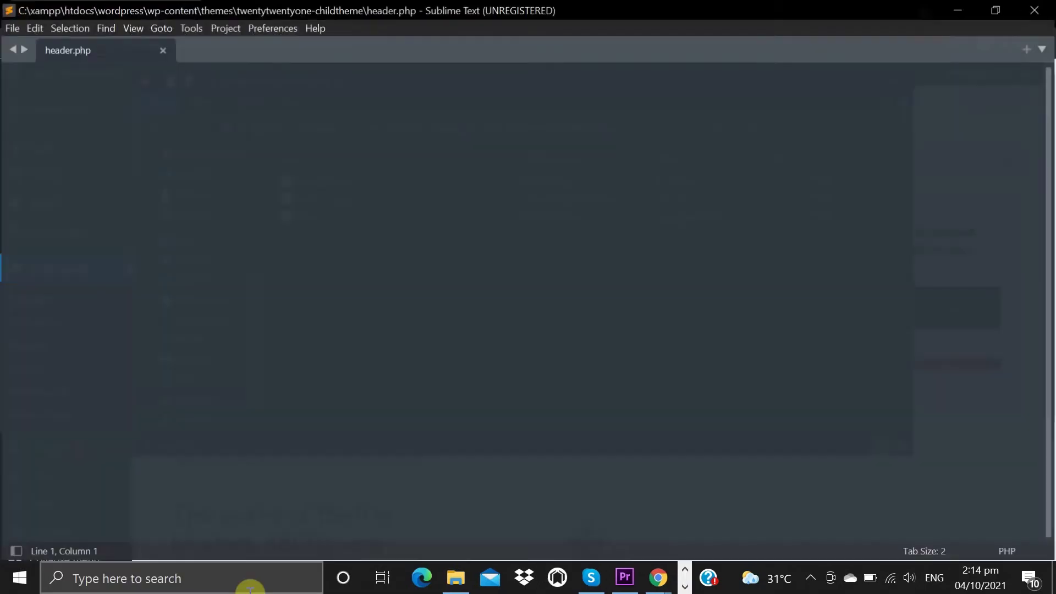
{"action": "left_click", "coordinate": [161, 48]}
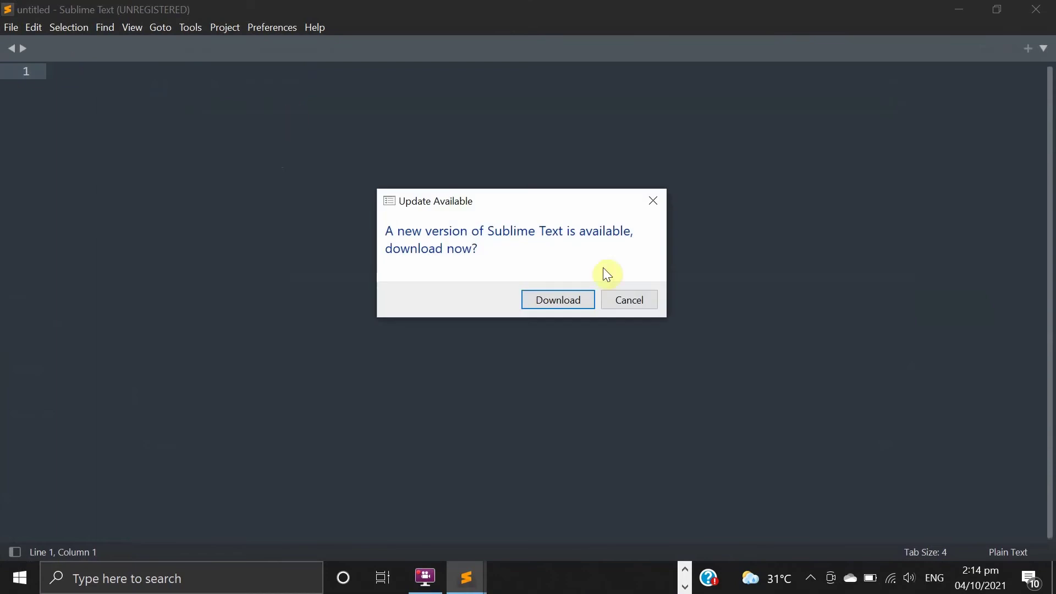
{"action": "left_click", "coordinate": [653, 198]}
- Open the child theme's header.php via File > Open File and look through its code
{"action": "left_click", "coordinate": [12, 27]}
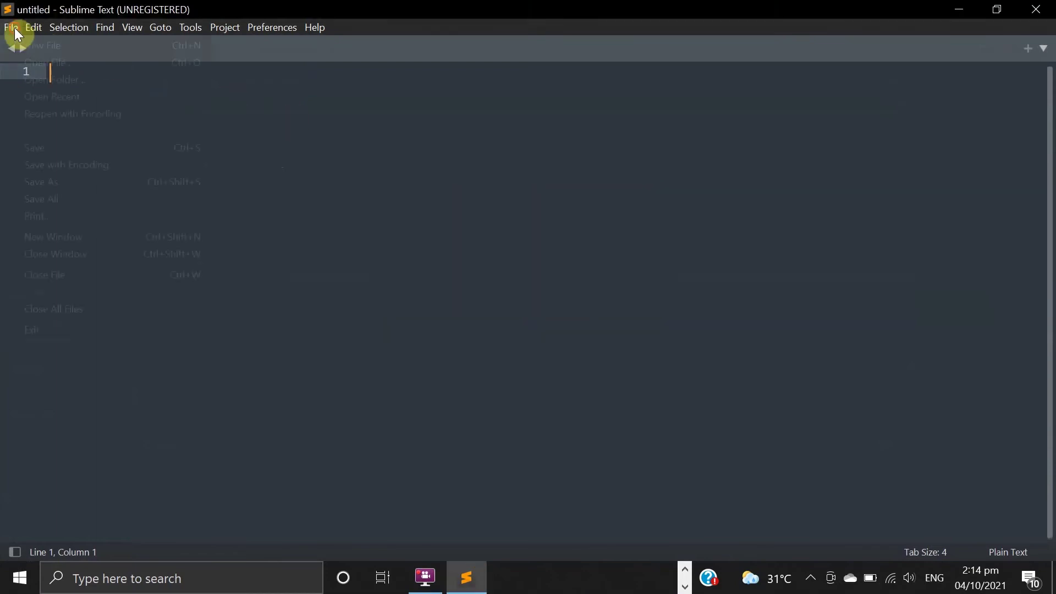
{"action": "left_click", "coordinate": [30, 64]}
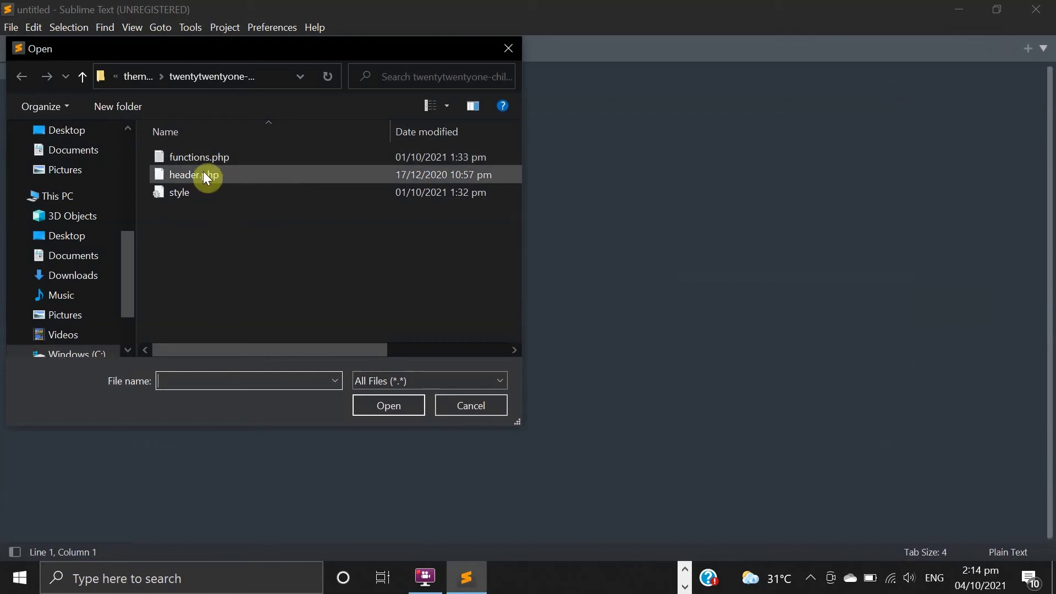
{"action": "mouse_move", "coordinate": [193, 175]}
{"action": "double_click", "coordinate": [230, 176]}
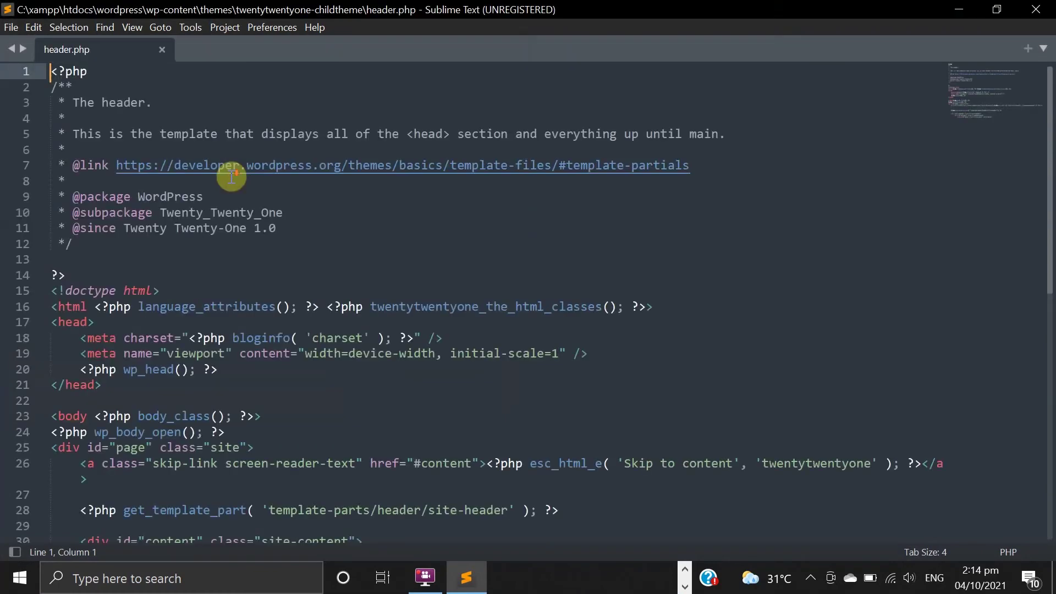
{"action": "scroll", "coordinate": [231, 176], "scroll_direction": "down", "scroll_amount": 5}
{"action": "scroll", "coordinate": [232, 176], "scroll_direction": "up", "scroll_amount": 5}
{"action": "scroll", "coordinate": [232, 176], "scroll_direction": "down", "scroll_amount": 3}
{"action": "scroll", "coordinate": [231, 176], "scroll_direction": "down", "scroll_amount": 1}
{"action": "scroll", "coordinate": [231, 176], "scroll_direction": "down", "scroll_amount": 4}
{"action": "scroll", "coordinate": [230, 176], "scroll_direction": "down", "scroll_amount": 1}
{"action": "scroll", "coordinate": [230, 176], "scroll_direction": "up", "scroll_amount": 3}
{"action": "scroll", "coordinate": [231, 176], "scroll_direction": "up", "scroll_amount": 5}
{"action": "scroll", "coordinate": [230, 176], "scroll_direction": "down", "scroll_amount": 3}
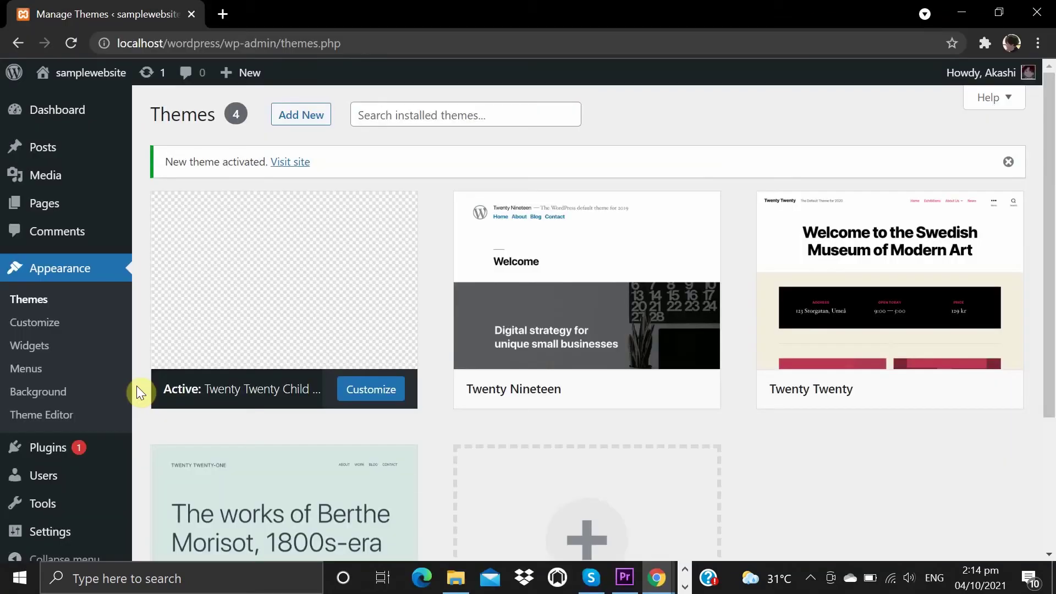
{"action": "key", "text": "ctrl+t"}
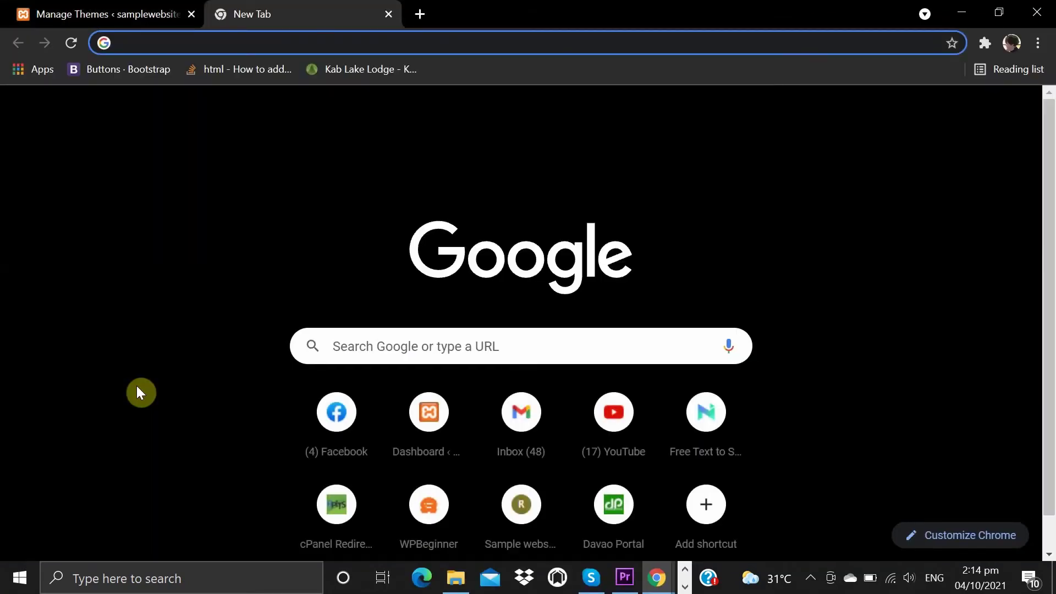
- Go to analytics.google.com and open the samplewebsite data stream under Admin
{"action": "type", "text": "ana"}
{"action": "key", "text": "Return"}
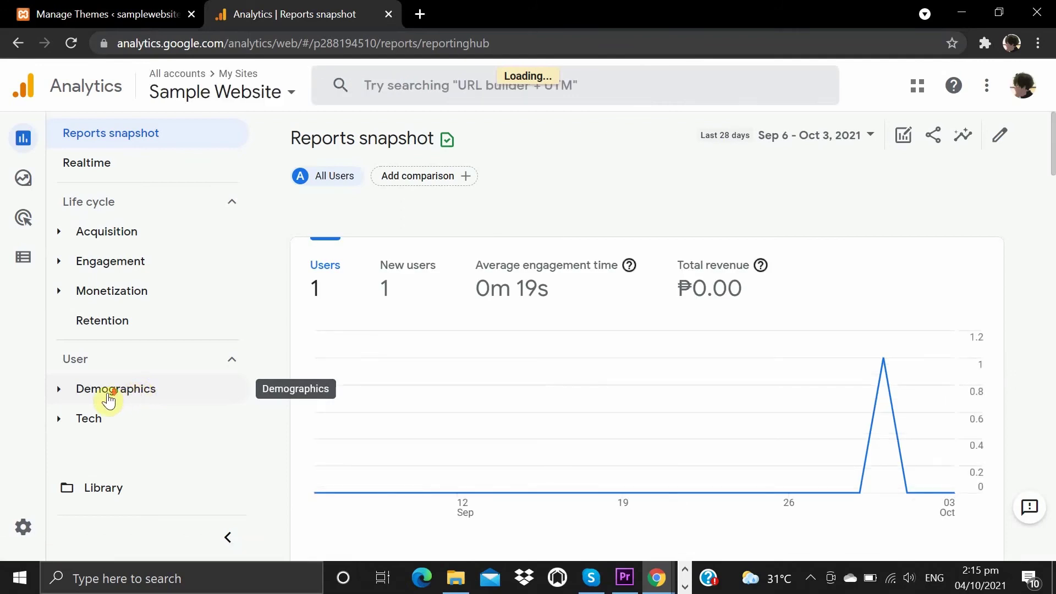
{"action": "left_click", "coordinate": [22, 529]}
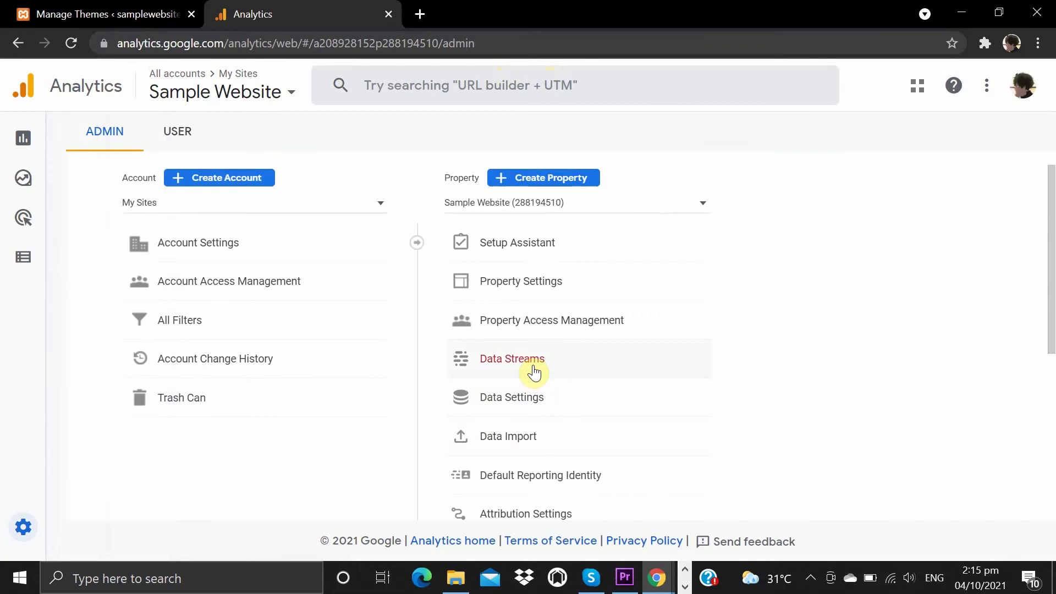
{"action": "left_click", "coordinate": [534, 361]}
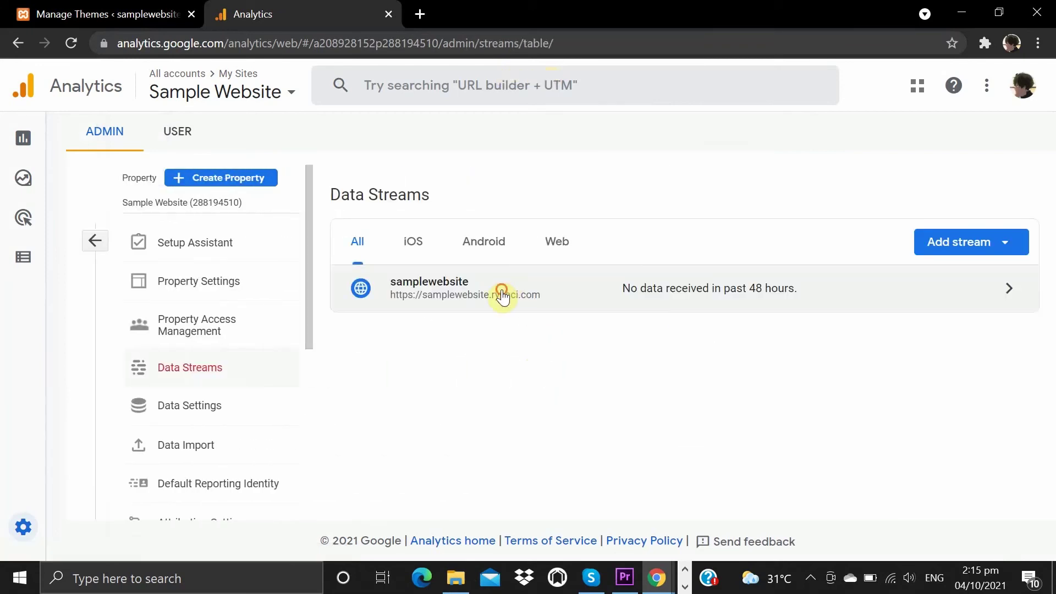
{"action": "left_click", "coordinate": [503, 286]}
- Expand the Global site tag (gtag.js) instructions and copy the tracking code
{"action": "scroll", "coordinate": [455, 336], "scroll_direction": "down", "scroll_amount": 3}
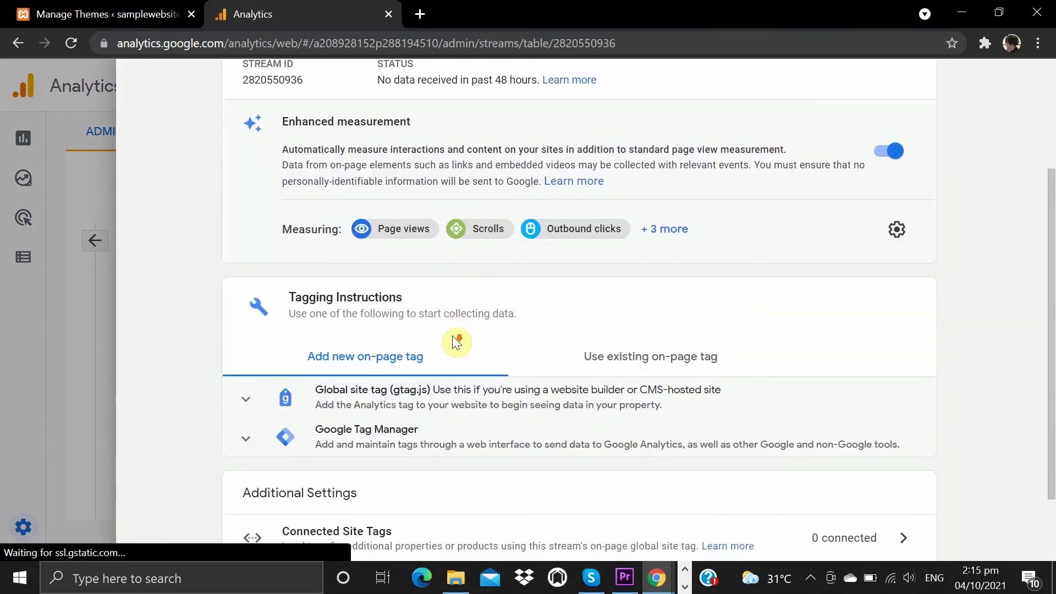
{"action": "left_click", "coordinate": [384, 400]}
{"action": "scroll", "coordinate": [385, 402], "scroll_direction": "down", "scroll_amount": 2}
{"action": "scroll", "coordinate": [385, 402], "scroll_direction": "down", "scroll_amount": 1}
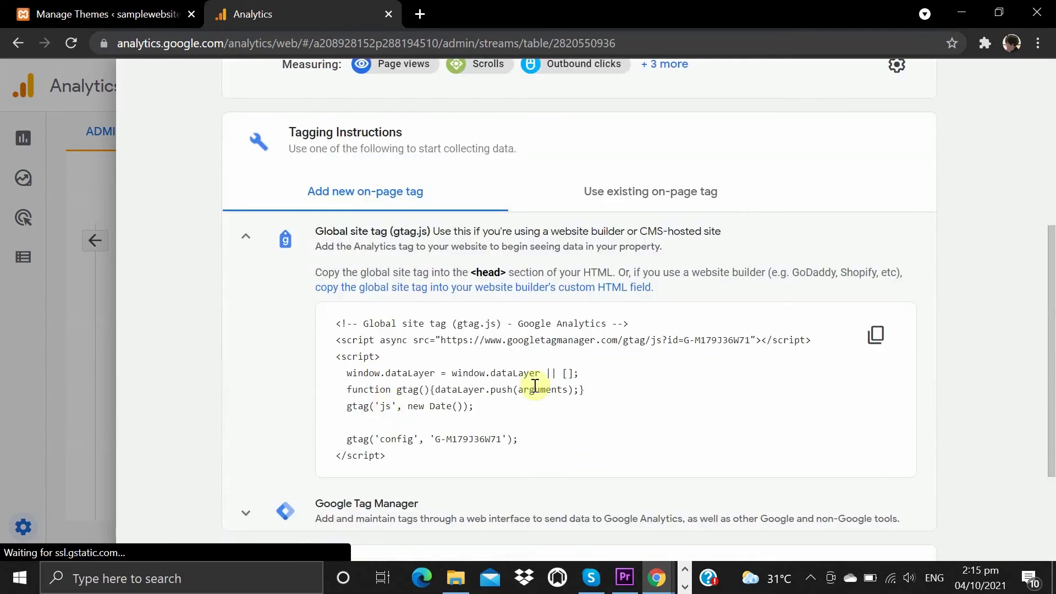
{"action": "left_click", "coordinate": [875, 337]}
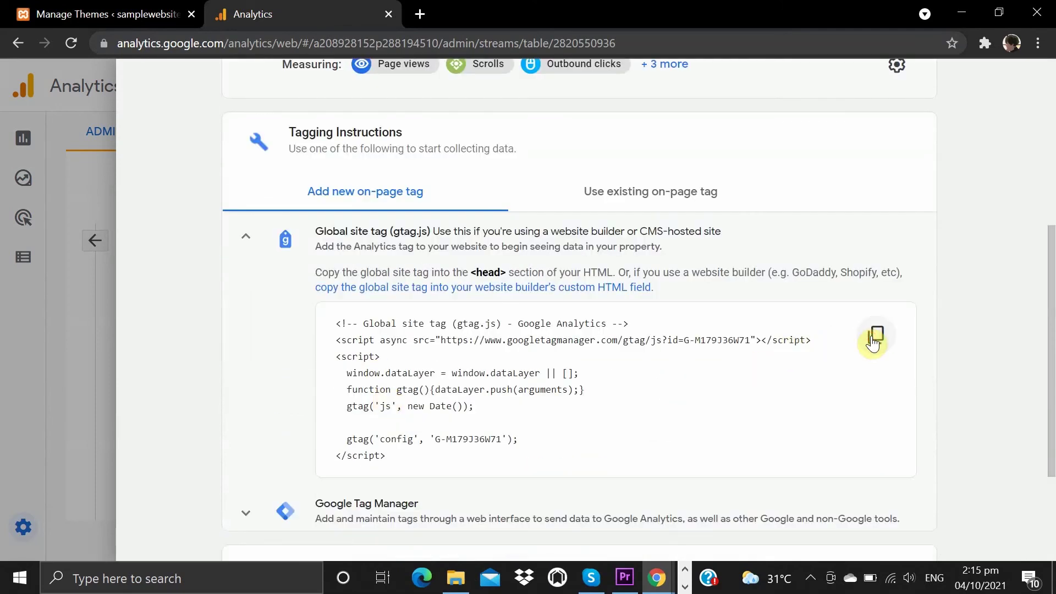
{"action": "left_click", "coordinate": [872, 335]}
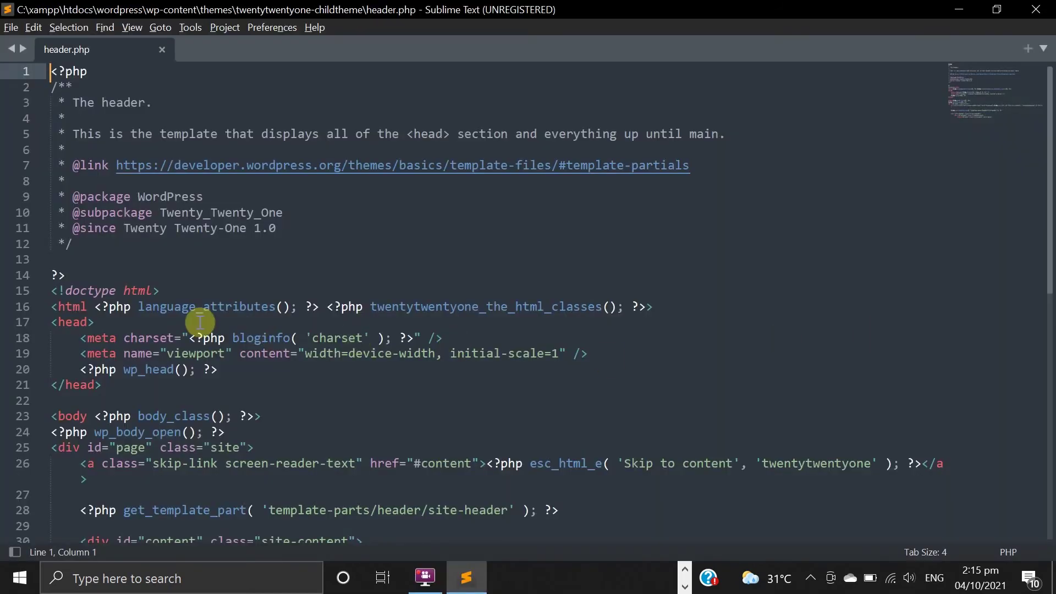
- Paste the gtag snippet on a new line after <body> in header.php and save it
{"action": "scroll", "coordinate": [220, 341], "scroll_direction": "down", "scroll_amount": 1}
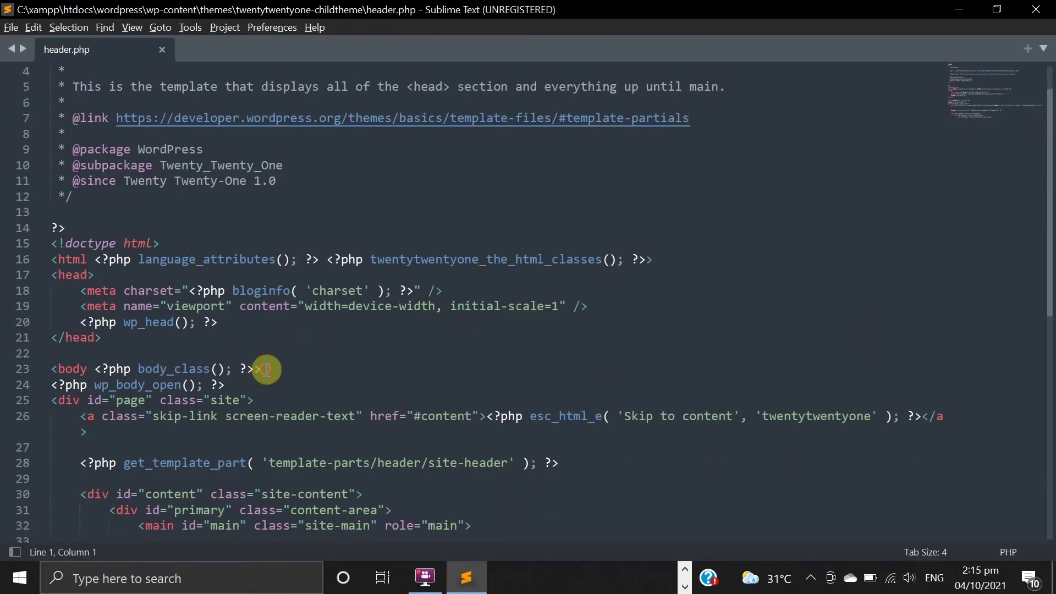
{"action": "left_click", "coordinate": [266, 369]}
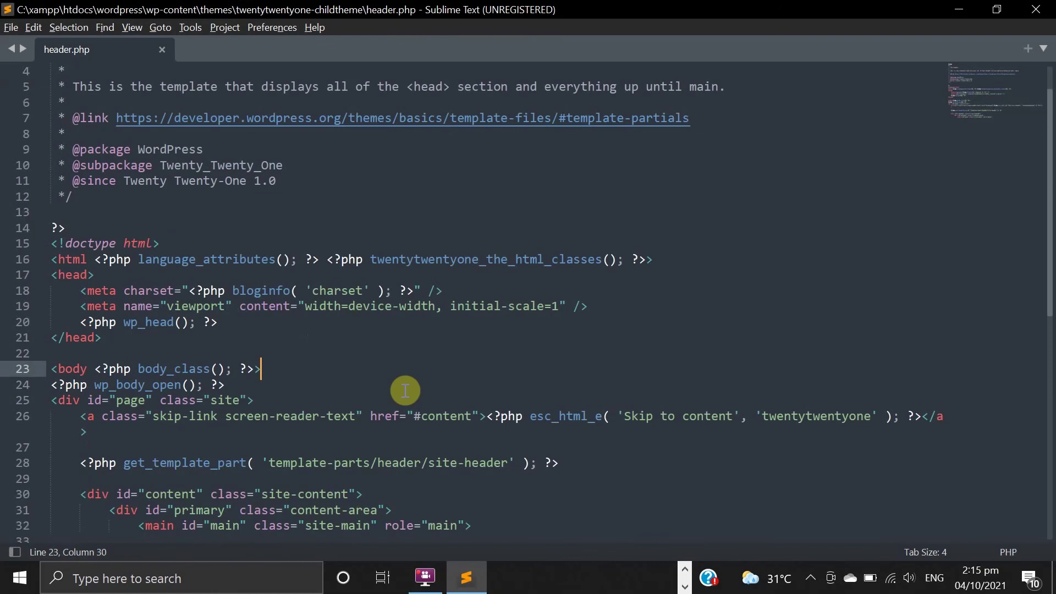
{"action": "key", "text": "Return"}
{"action": "key", "text": "Return"}
{"action": "key", "text": "Return"}
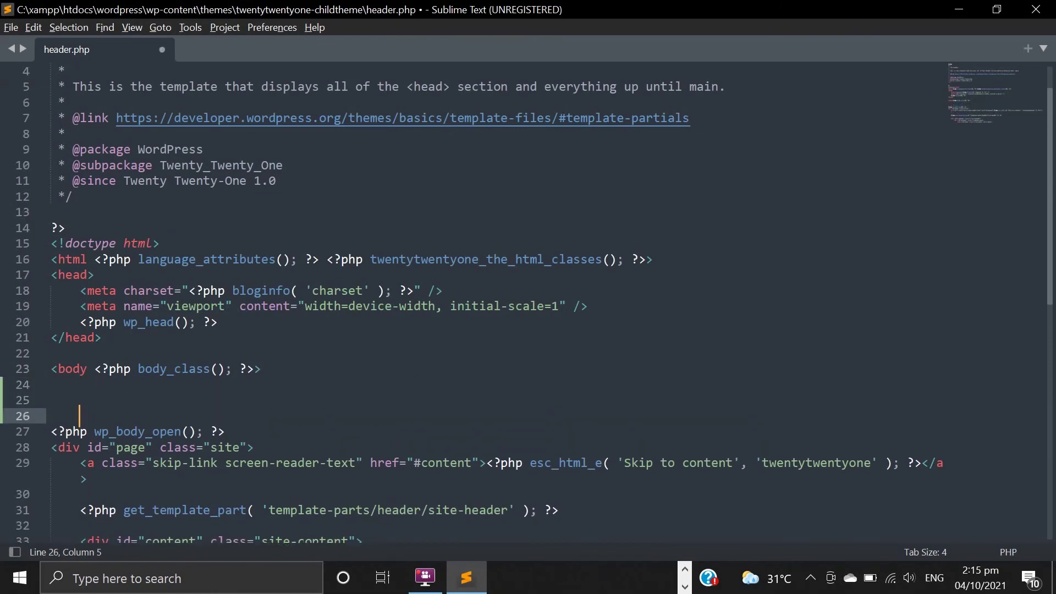
{"action": "key", "text": "Up"}
{"action": "type", "text": "<!-- Global site tag (gtag.js) - Google Analytics --> <script async src=\"https://www.googletagmanager.com/gtag/js?id=G-M179J36W71\"></script> <script>   window.dataLayer = window.dataLayer || [];   function gtag(){dataLayer.push(arguments);}   gtag('js', new Date());    gtag('config', 'G-M179J36W71'); </script>"}
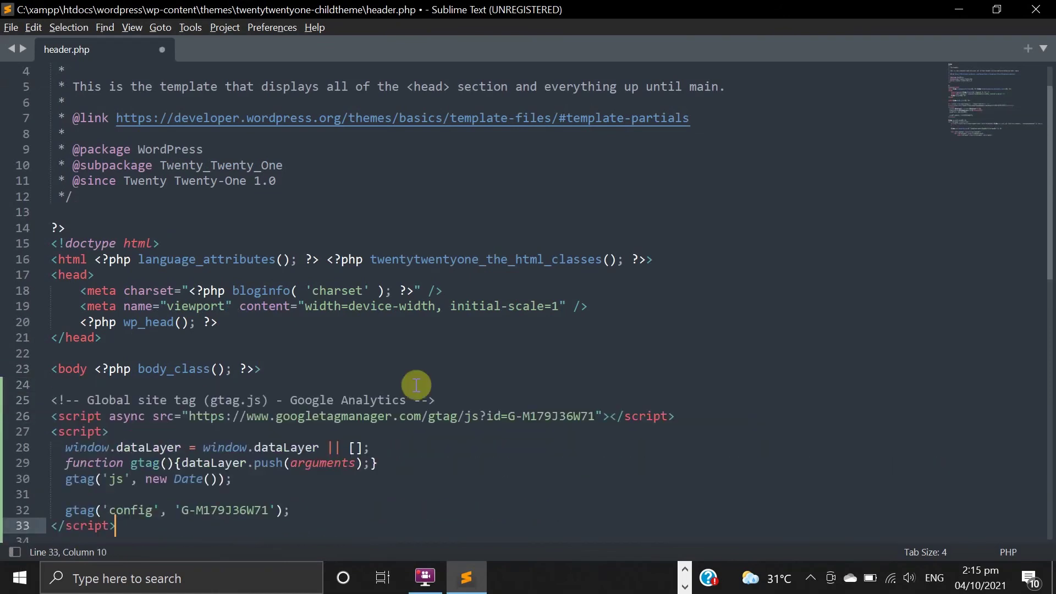
{"action": "scroll", "coordinate": [75, 339], "scroll_direction": "down", "scroll_amount": 2}
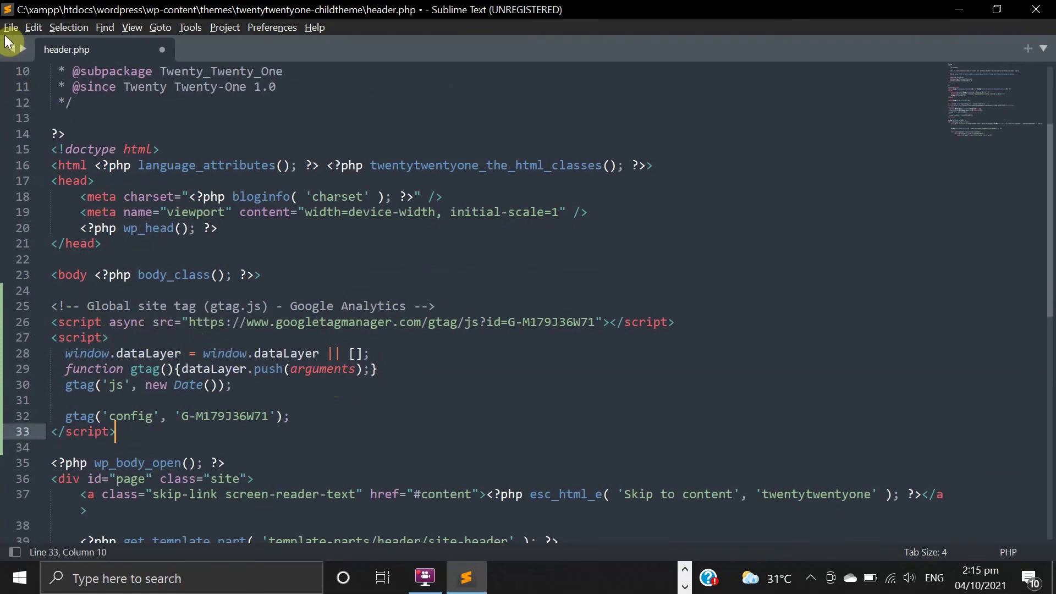
{"action": "left_click", "coordinate": [11, 27]}
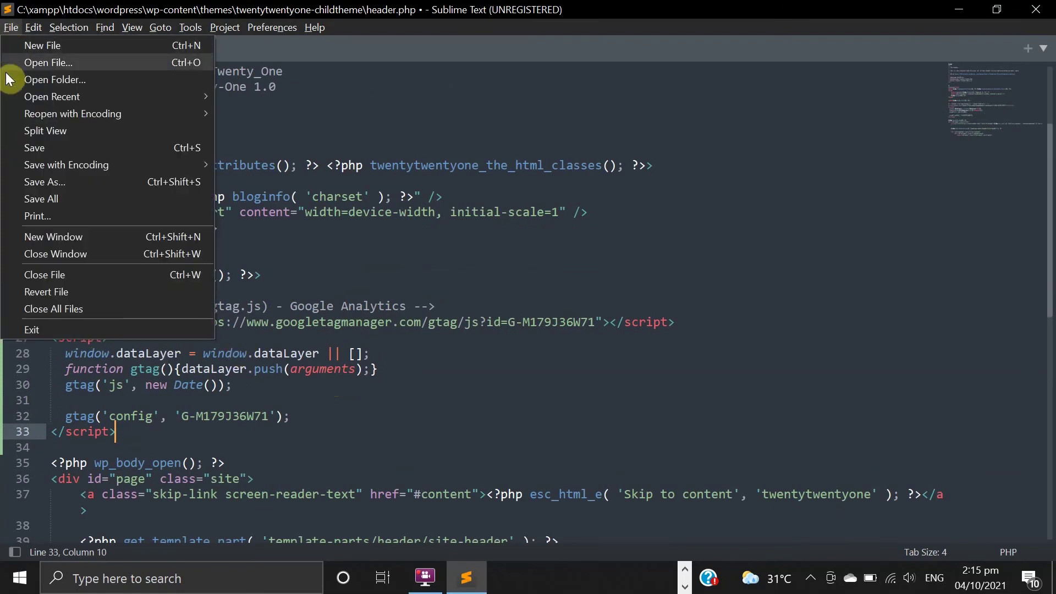
{"action": "left_click", "coordinate": [25, 146]}
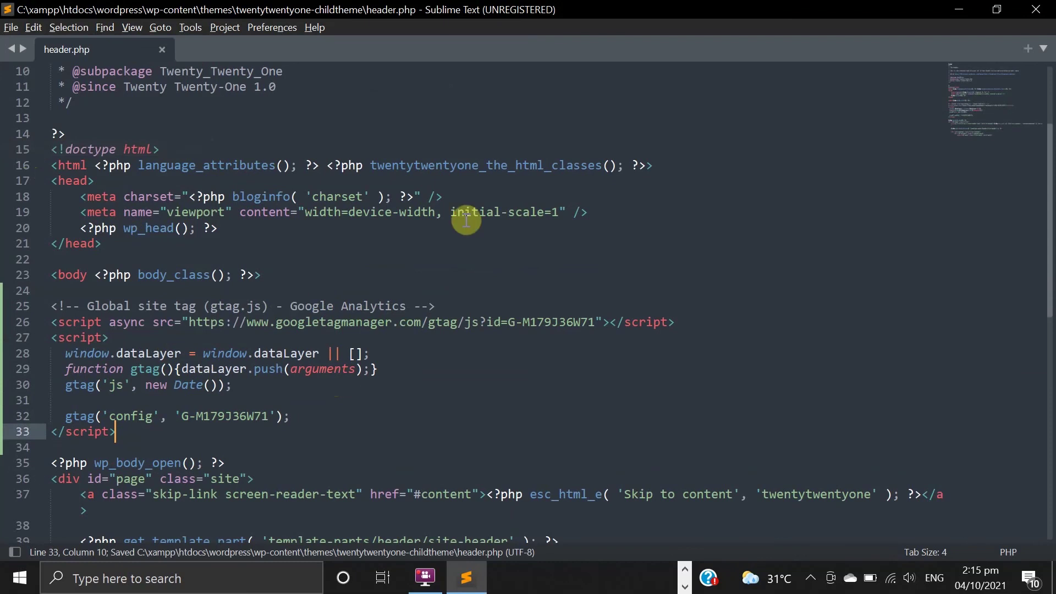